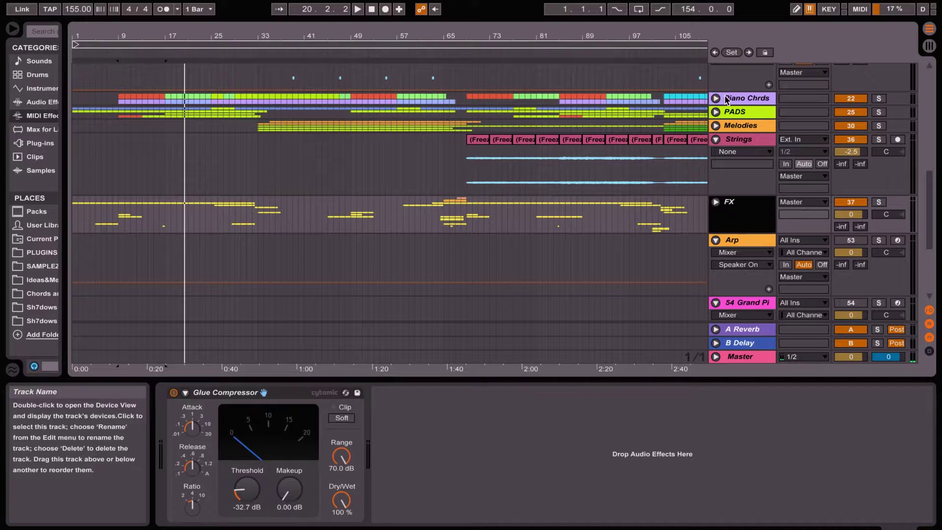
Select the folded Piano Chrds group track in the arrangement.
{"action": "left_click", "coordinate": [727, 98]}
Unfold Piano Chrds, solo V2 and start playback, then solo Addictive instead.
{"action": "left_click", "coordinate": [715, 98]}
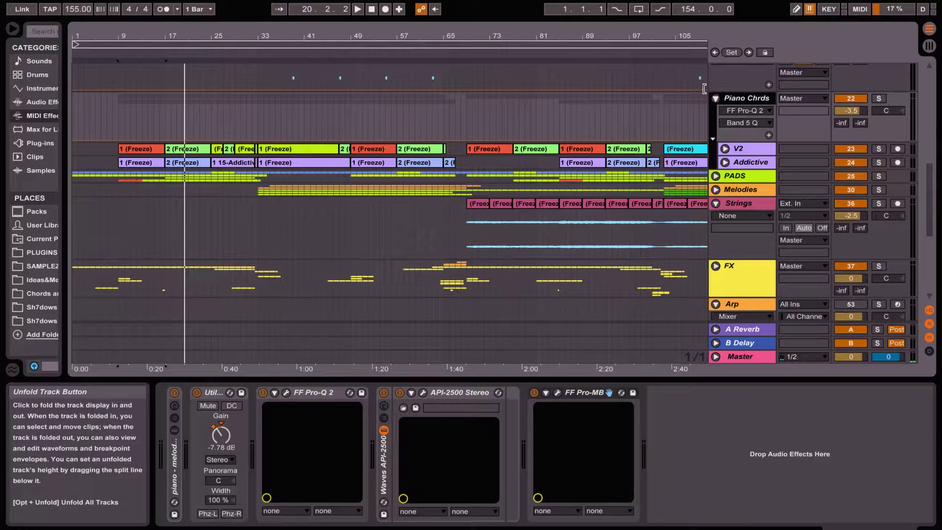
{"action": "left_click", "coordinate": [700, 80]}
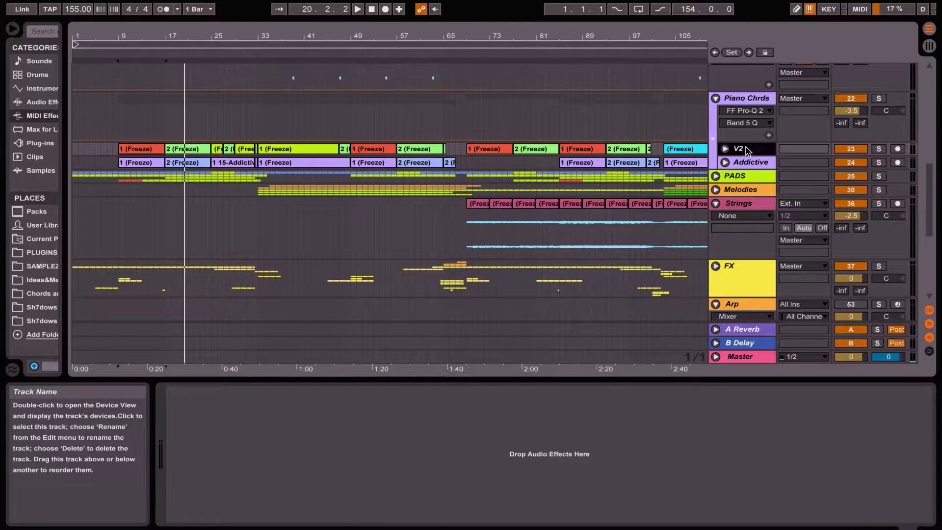
{"action": "left_click", "coordinate": [749, 163]}
{"action": "left_click", "coordinate": [878, 149]}
{"action": "key", "text": "space"}
{"action": "left_click", "coordinate": [879, 164]}
Solo the whole Piano Chrds group and show its effect chain.
{"action": "left_click", "coordinate": [747, 149]}
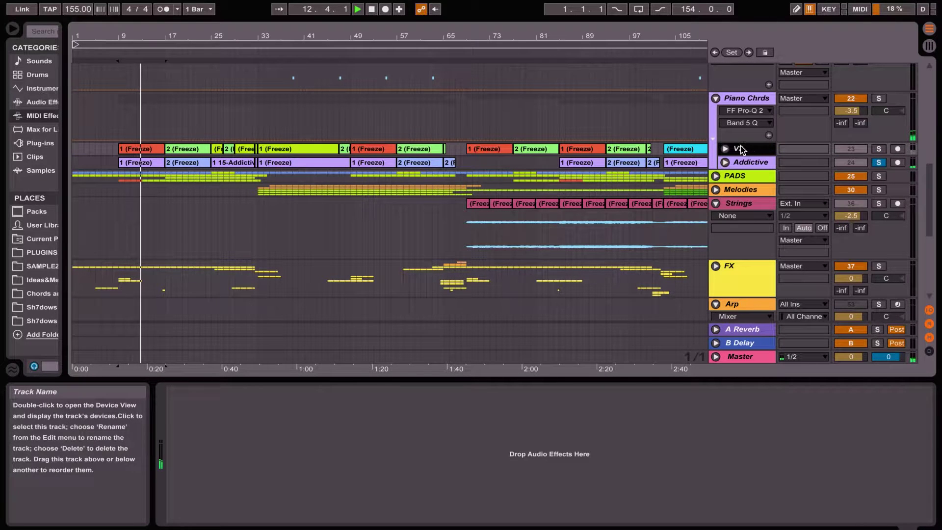
{"action": "left_click", "coordinate": [755, 98]}
{"action": "left_click", "coordinate": [878, 98]}
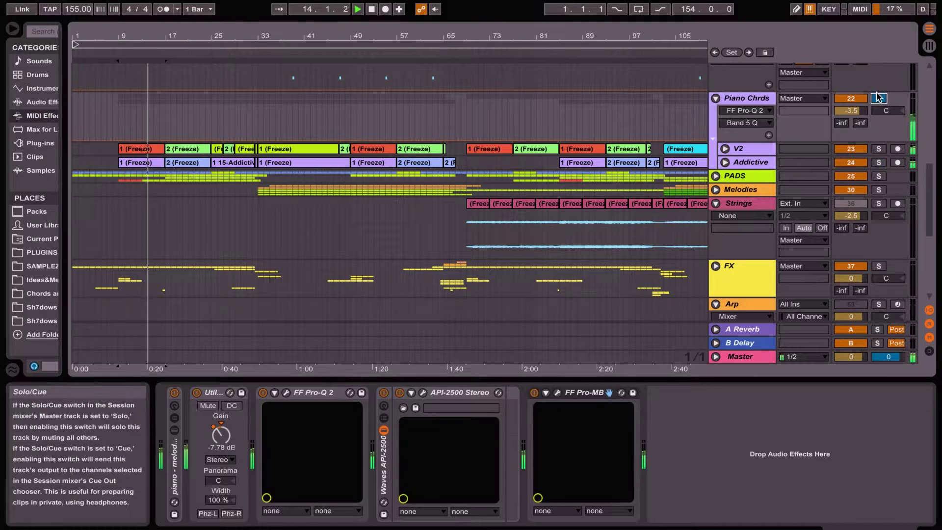
{"action": "left_click", "coordinate": [177, 162]}
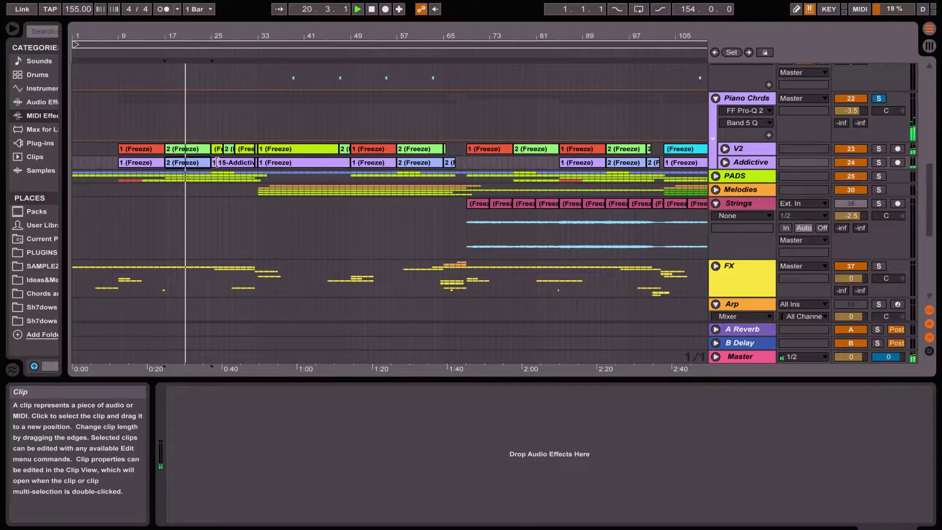
{"action": "left_click", "coordinate": [745, 99]}
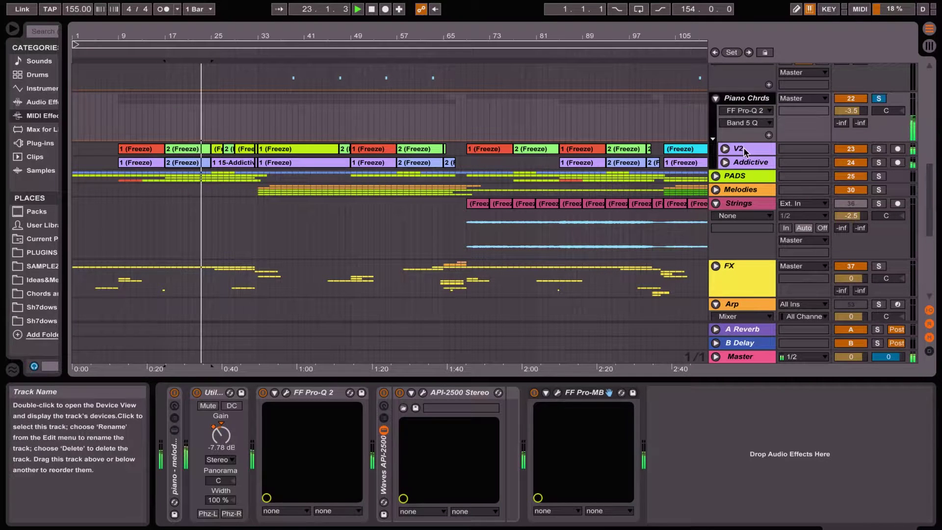
{"action": "left_click", "coordinate": [746, 103]}
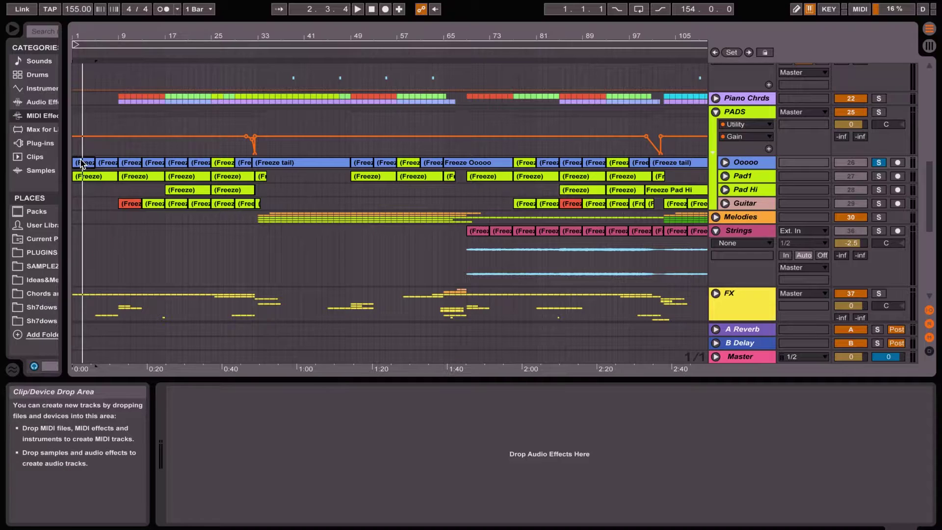
Restart playback from the top of the song with Ooooo soloed.
{"action": "key", "text": "space"}
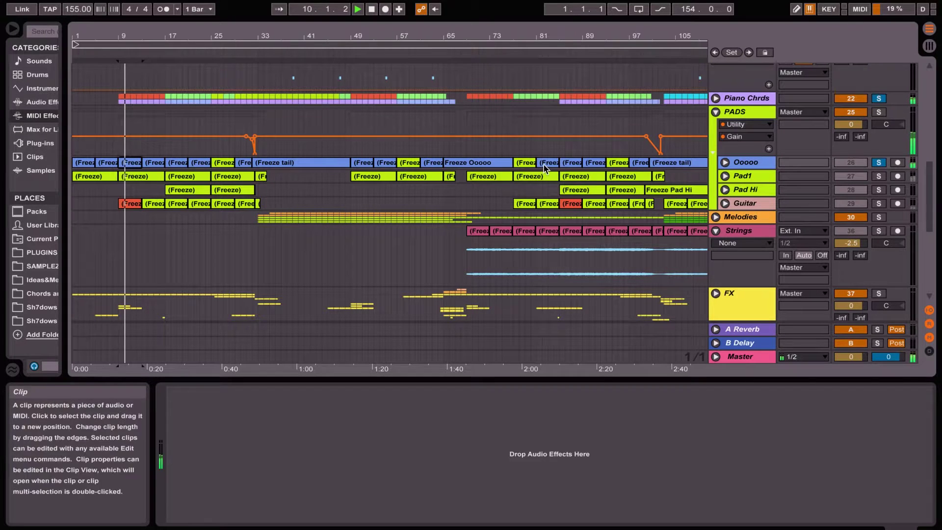
Solo Pad1 and play from bar 17, then add Ooooo to the solo.
{"action": "left_click", "coordinate": [167, 120]}
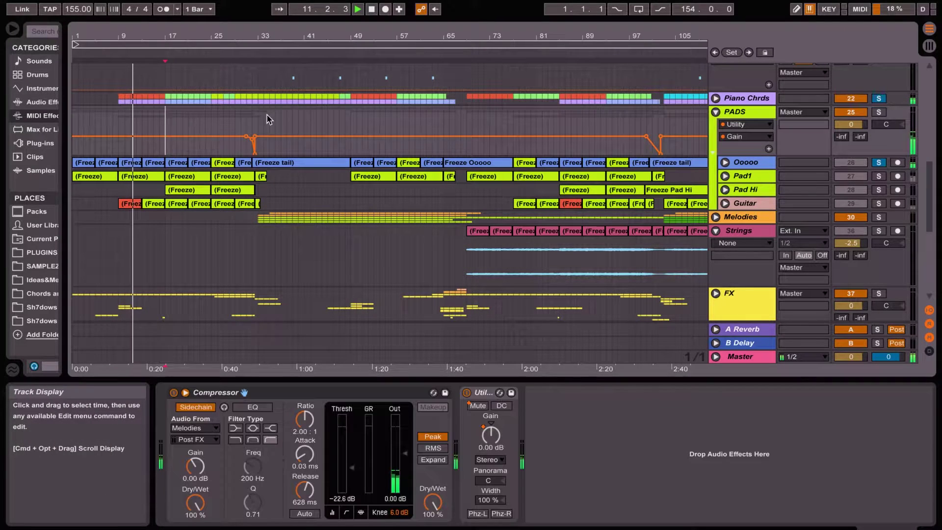
{"action": "left_click", "coordinate": [766, 168]}
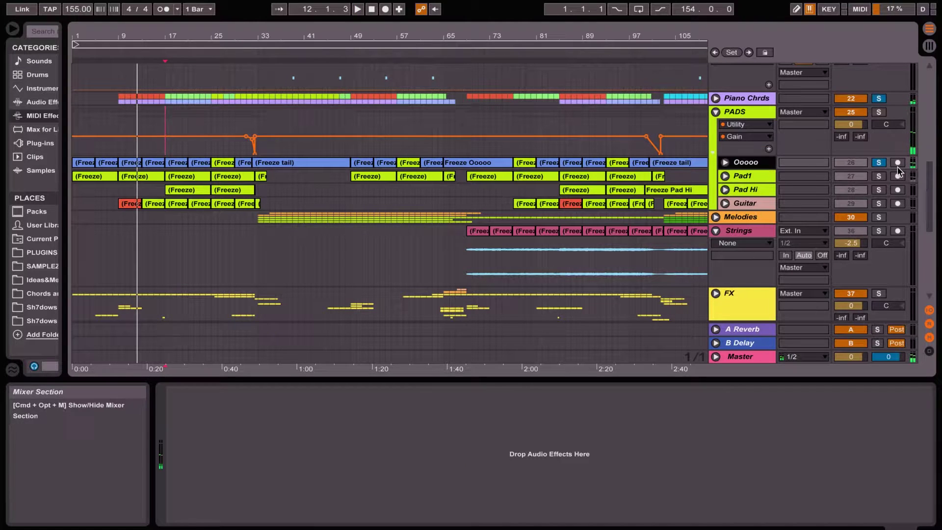
{"action": "left_click", "coordinate": [748, 177]}
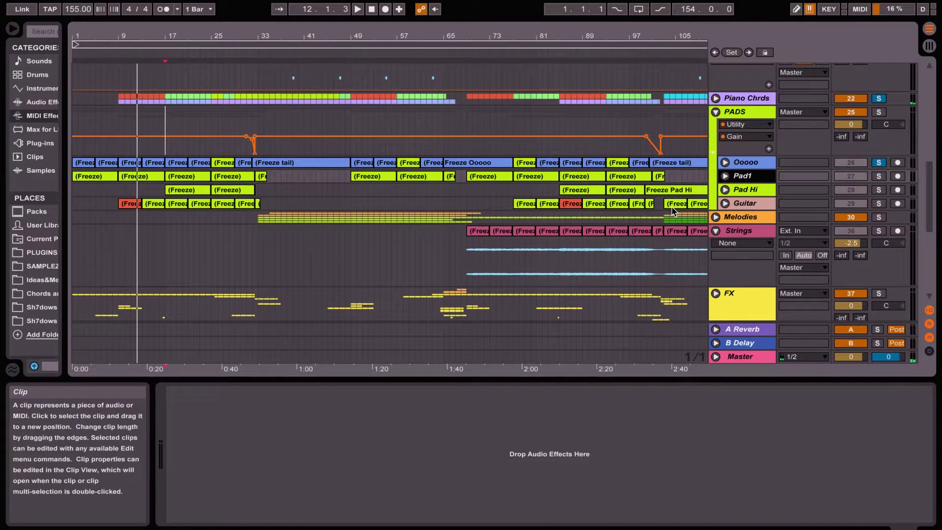
{"action": "left_click", "coordinate": [879, 177]}
{"action": "key", "text": "space"}
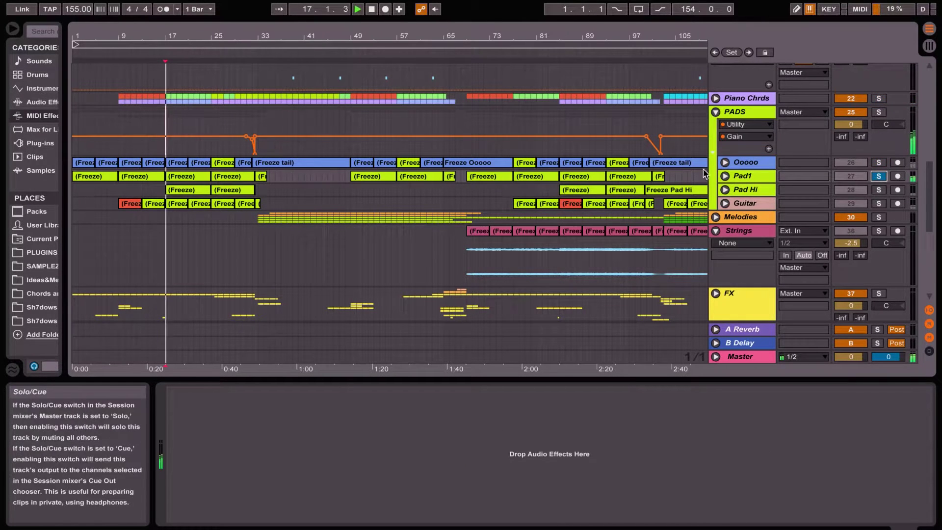
{"action": "left_click", "coordinate": [878, 162], "text": "ctrl"}
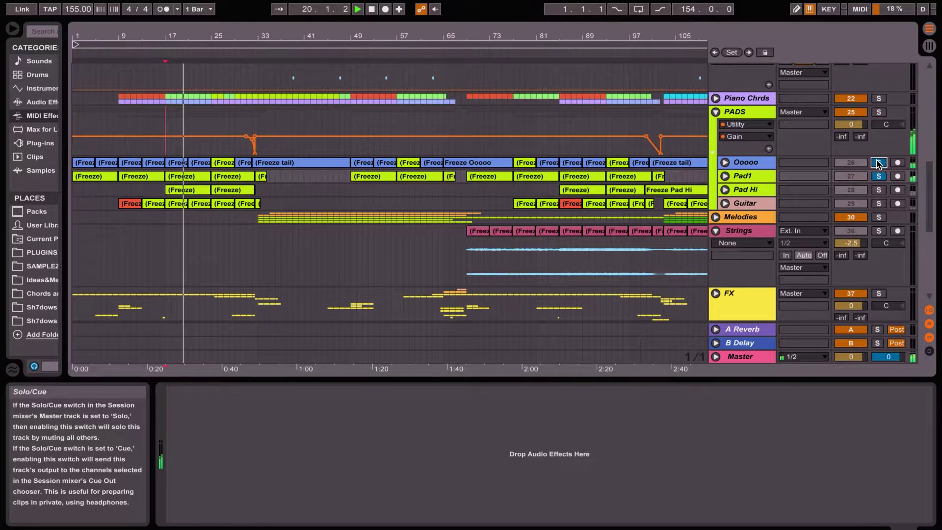
{"action": "left_click", "coordinate": [745, 162]}
{"action": "left_click", "coordinate": [746, 177]}
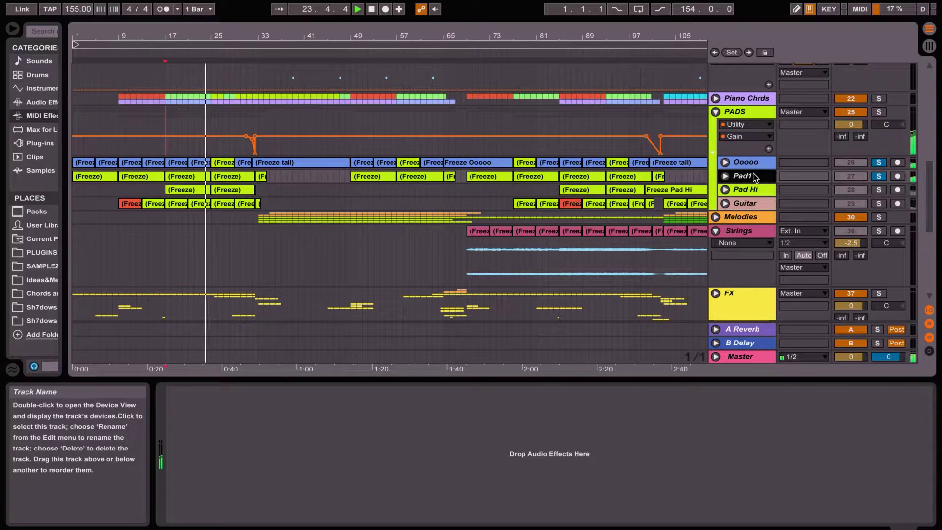
Add Pad Hi, solo Guitar alone near bar 25, then solo the whole PADS group.
{"action": "left_click", "coordinate": [877, 190]}
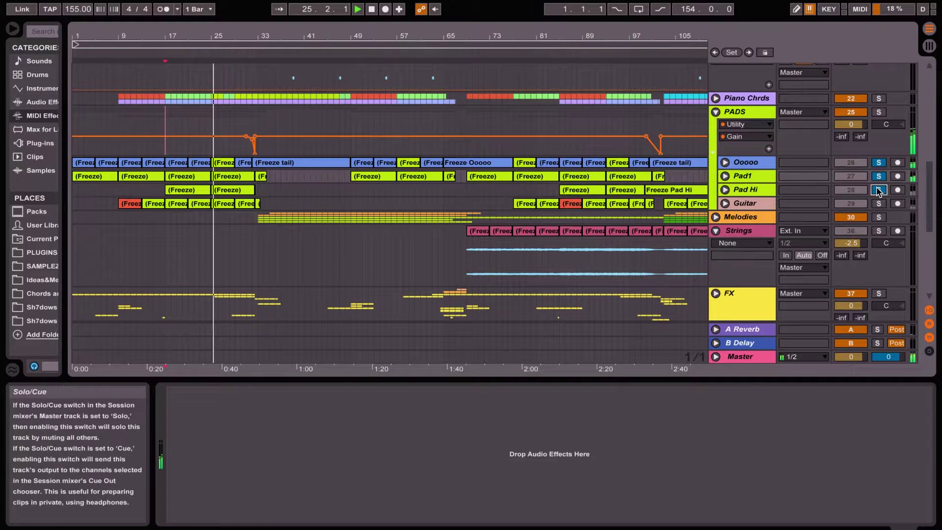
{"action": "left_click", "coordinate": [224, 191]}
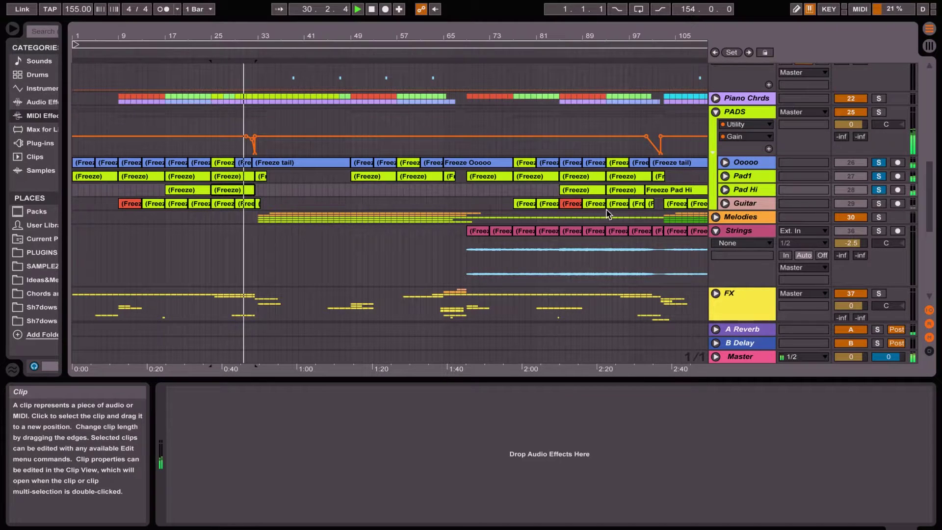
{"action": "left_click", "coordinate": [878, 203]}
{"action": "left_click", "coordinate": [211, 61]}
{"action": "left_click", "coordinate": [223, 203]}
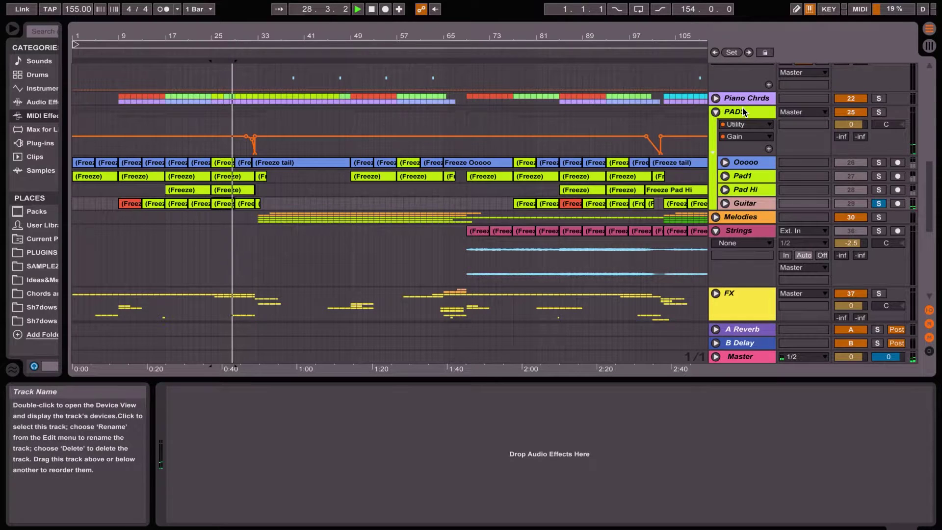
{"action": "left_click", "coordinate": [878, 112]}
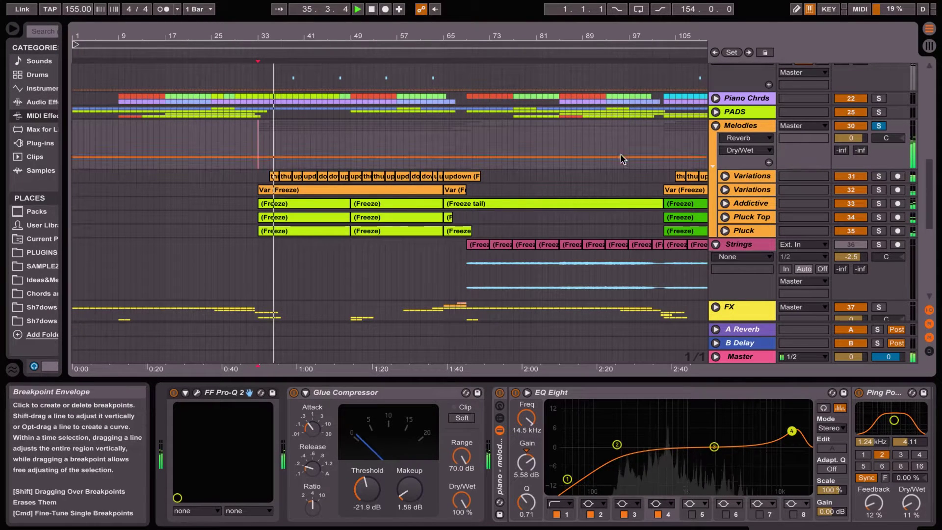
Zoom in around bar 35, solo the upper Variations track and start playback.
{"action": "left_click_drag", "start_coordinate": [267, 35], "coordinate": [267, 69]}
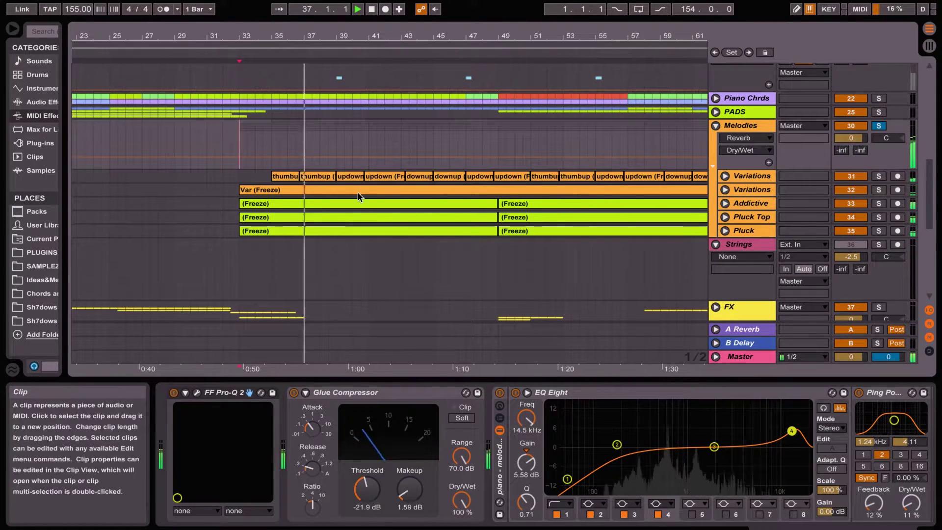
{"action": "scroll", "coordinate": [357, 192], "scroll_direction": "right", "scroll_amount": 3}
{"action": "scroll", "coordinate": [357, 193], "scroll_direction": "up", "scroll_amount": 1}
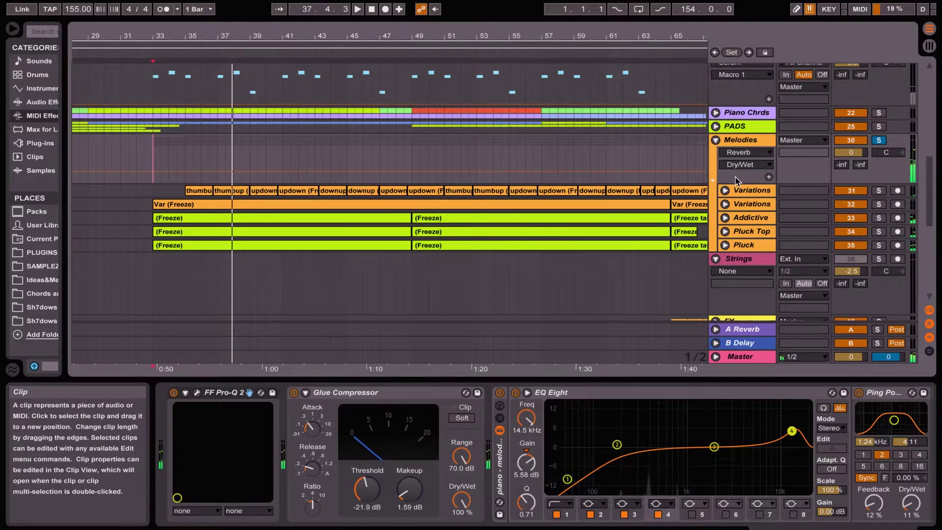
{"action": "left_click", "coordinate": [750, 190]}
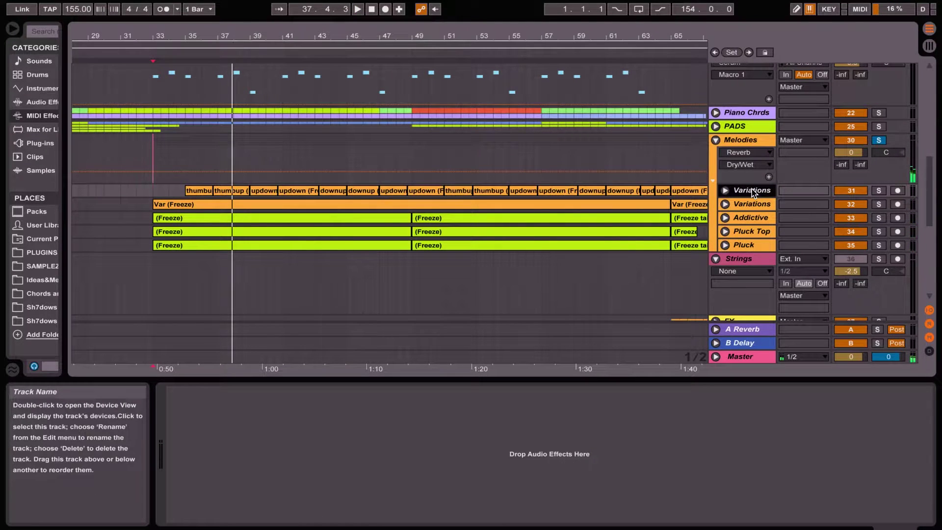
{"action": "left_click", "coordinate": [878, 191]}
{"action": "key", "text": "space"}
Inspect the Variations clips, ending on the downup clip, and unfold the Variations track.
{"action": "left_click", "coordinate": [201, 191]}
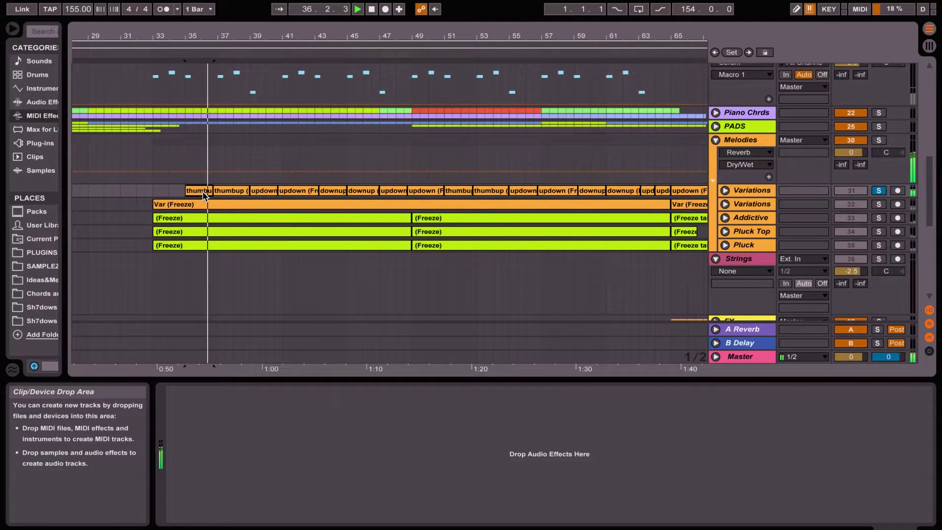
{"action": "left_click", "coordinate": [228, 191]}
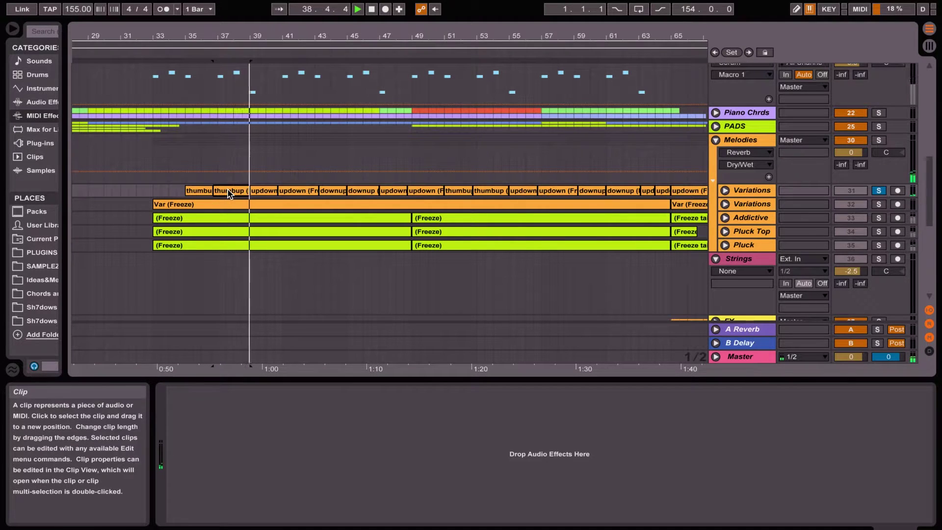
{"action": "left_click", "coordinate": [301, 187]}
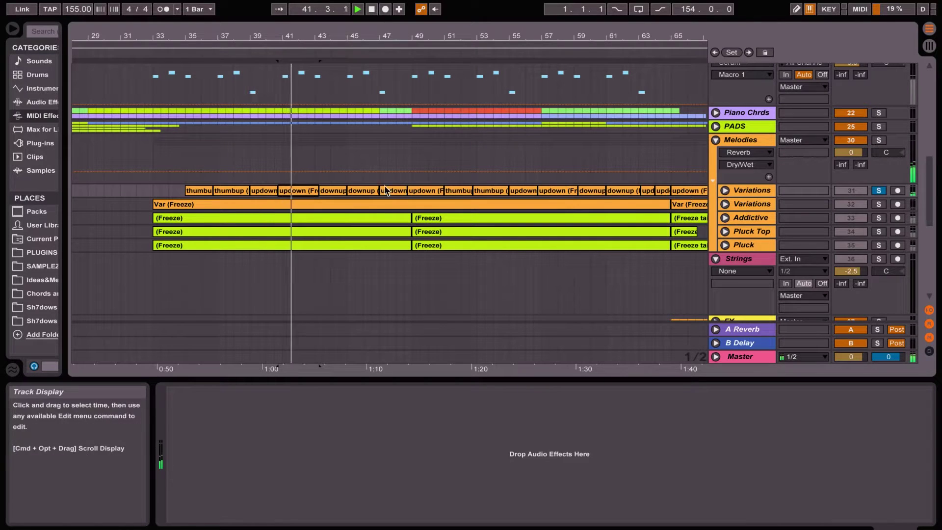
{"action": "left_click", "coordinate": [363, 190]}
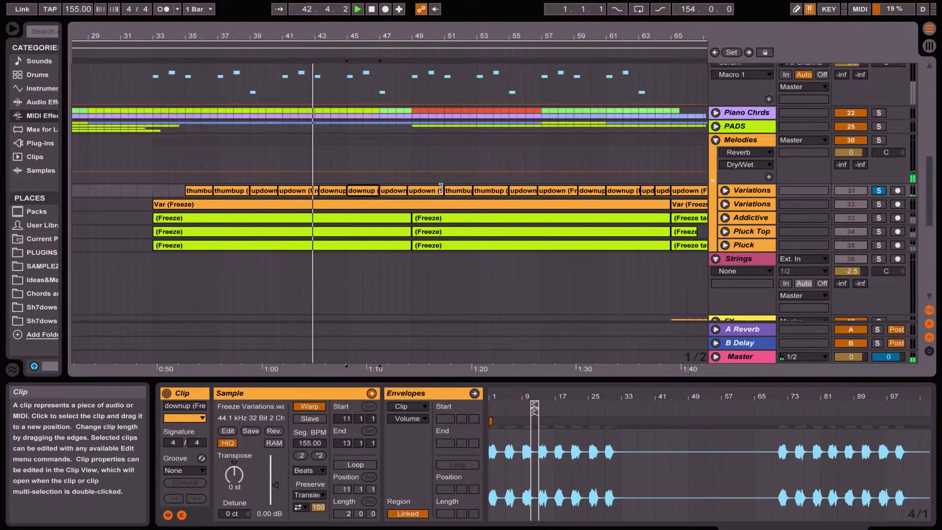
{"action": "left_click", "coordinate": [725, 191]}
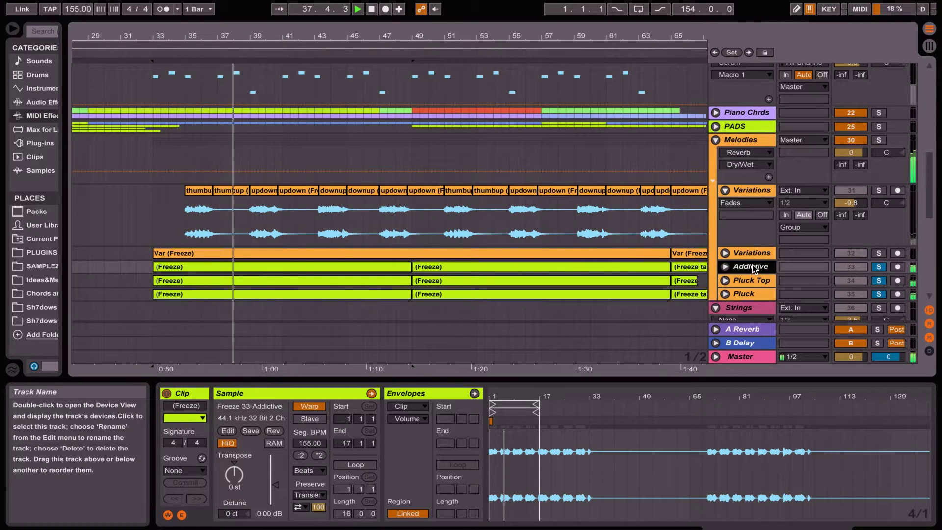
Stop playback after auditioning the Melodies tracks.
{"action": "key", "text": "space"}
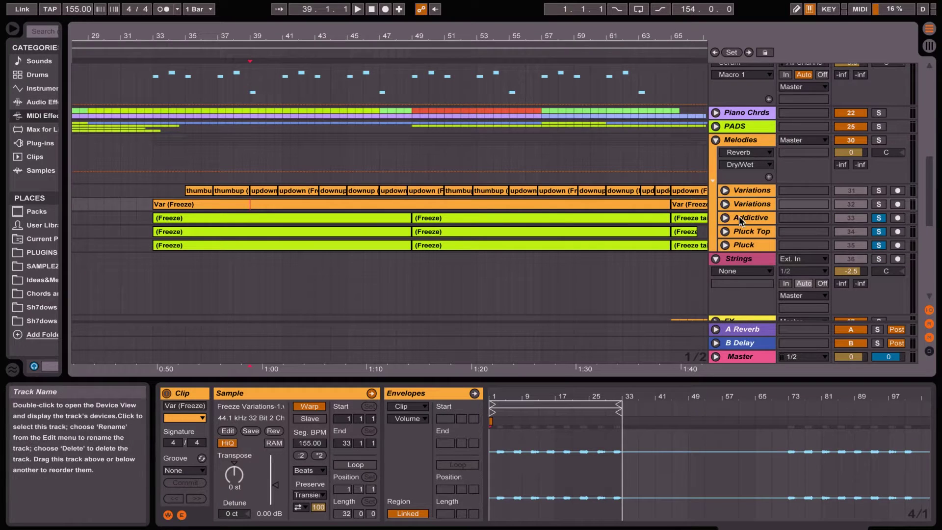
Play and solo Addictive alone, then Pluck Top alone, then Pluck alone.
{"action": "left_click", "coordinate": [740, 220]}
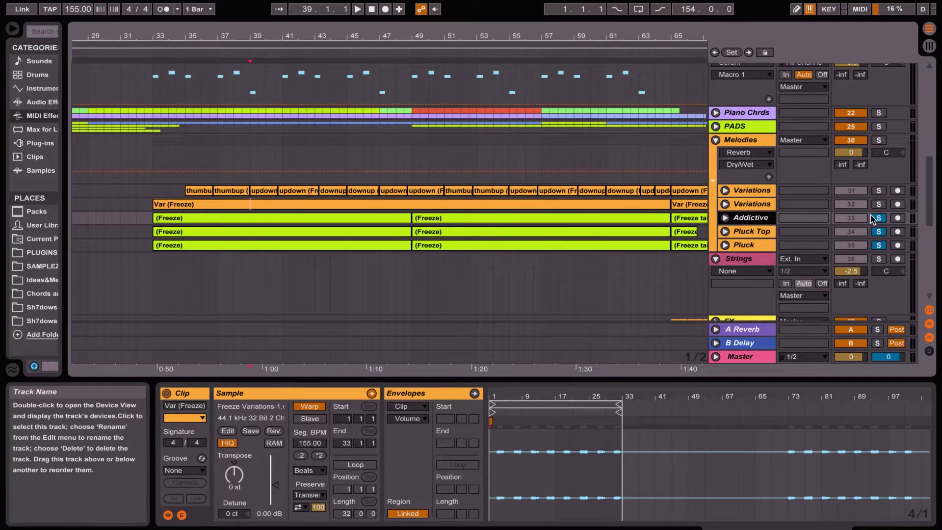
{"action": "key", "text": "space"}
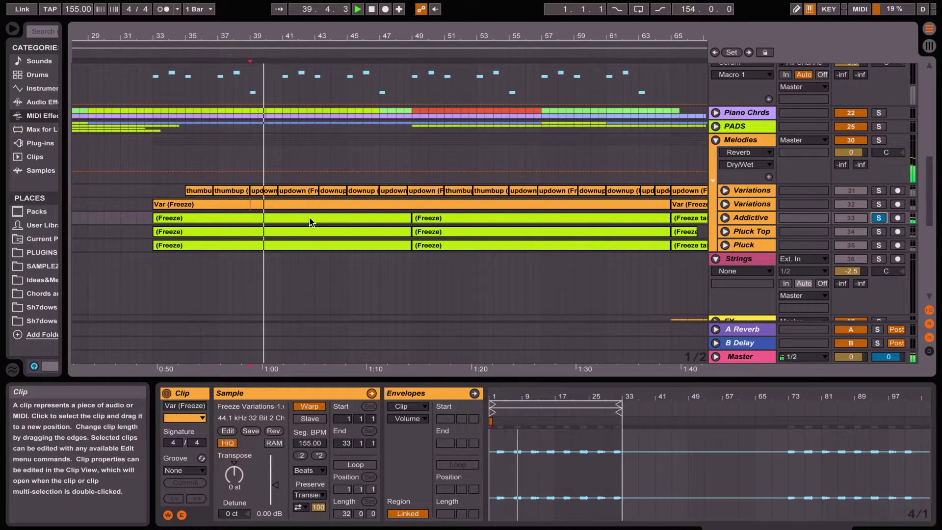
{"action": "left_click", "coordinate": [309, 221]}
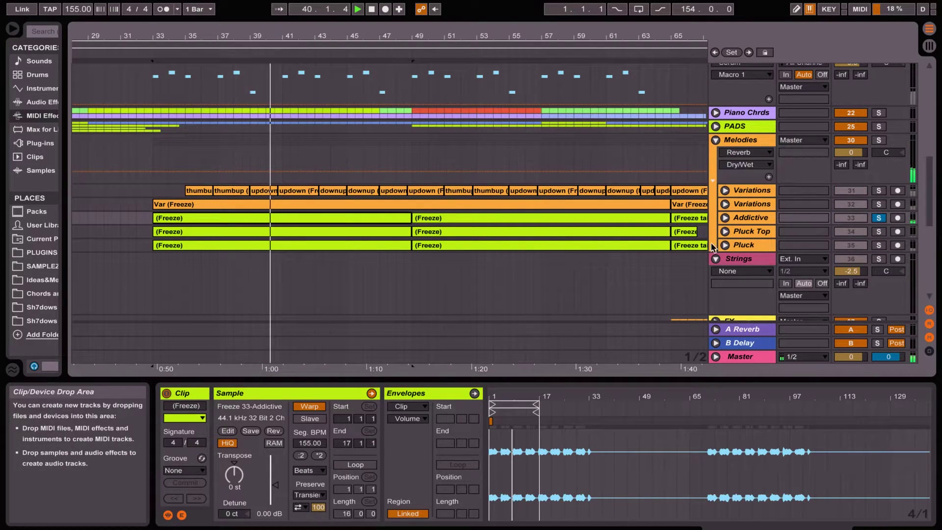
{"action": "left_click", "coordinate": [754, 219]}
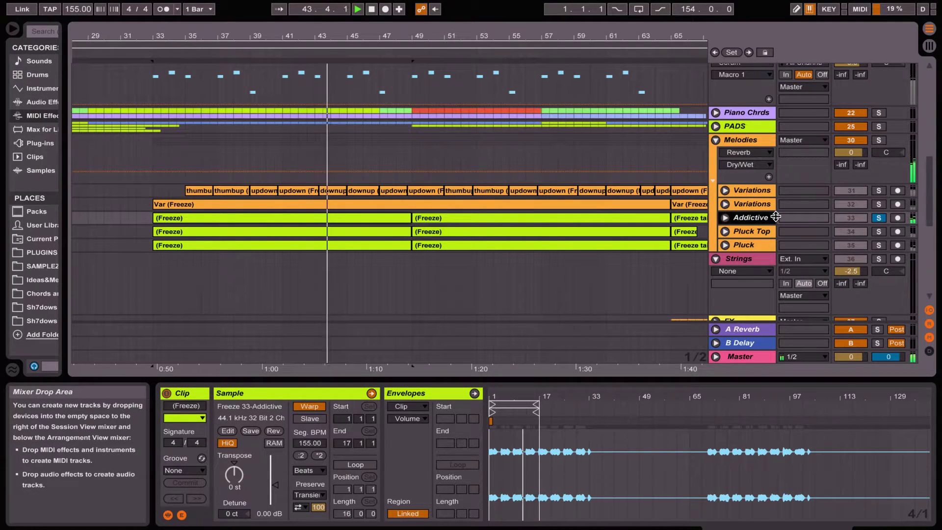
{"action": "left_click", "coordinate": [750, 231]}
{"action": "left_click", "coordinate": [879, 232]}
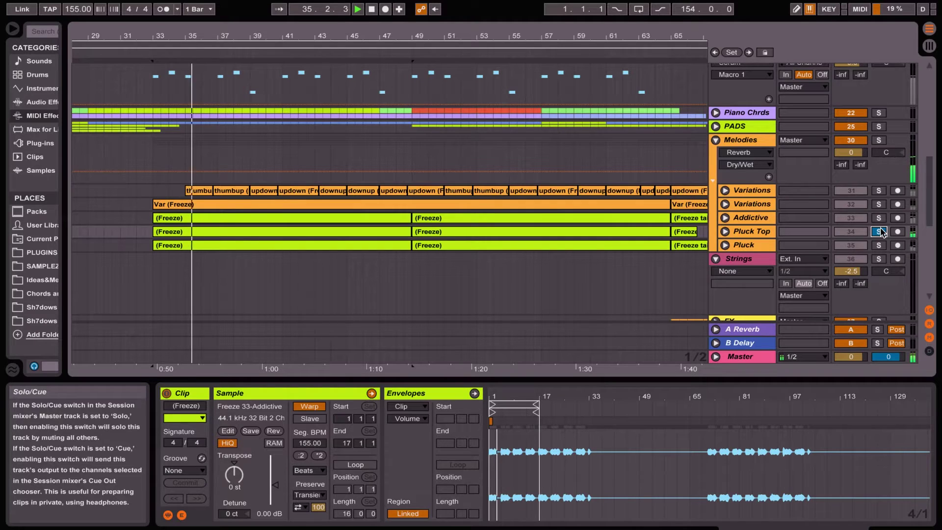
{"action": "left_click", "coordinate": [878, 245]}
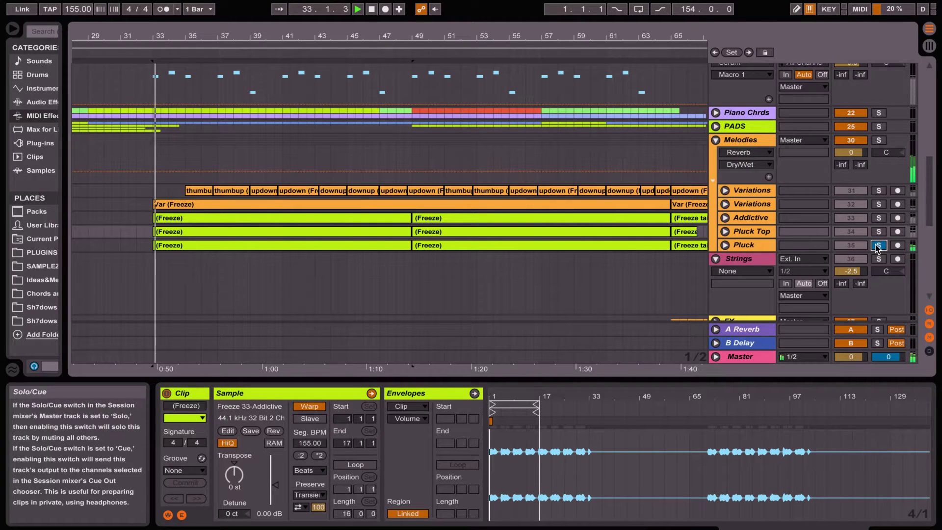
{"action": "left_click", "coordinate": [742, 245]}
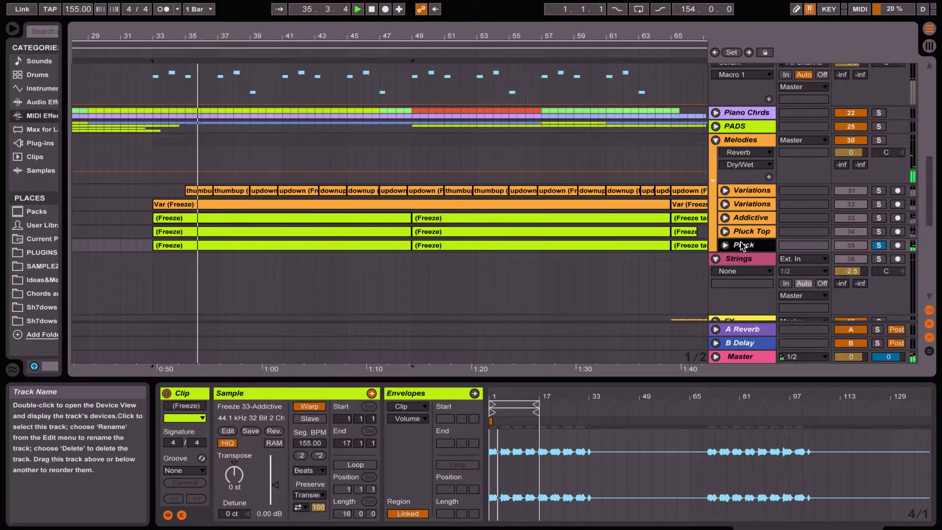
Solo Addictive, Pluck Top and Pluck together and replay from the start marker.
{"action": "left_click", "coordinate": [877, 231], "text": "ctrl"}
{"action": "left_click", "coordinate": [878, 218], "text": "ctrl"}
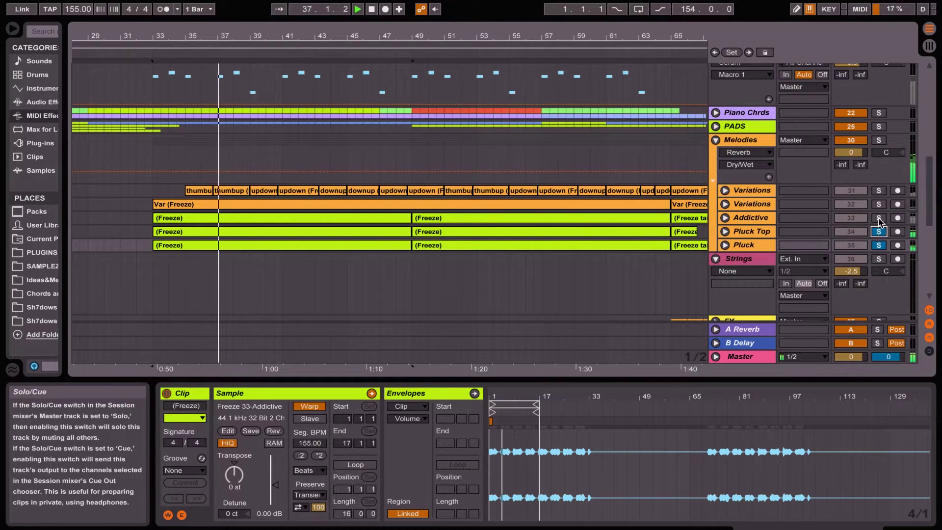
{"action": "left_click", "coordinate": [746, 217]}
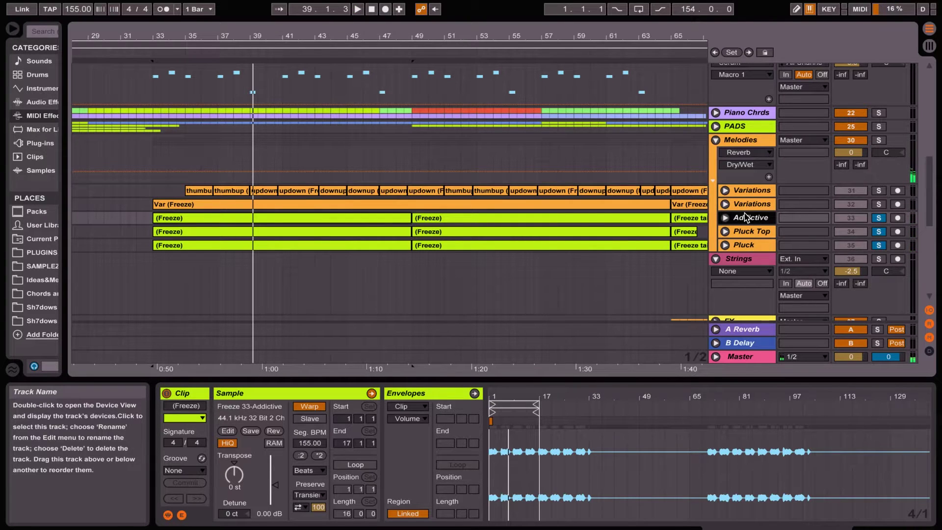
{"action": "key", "text": "space"}
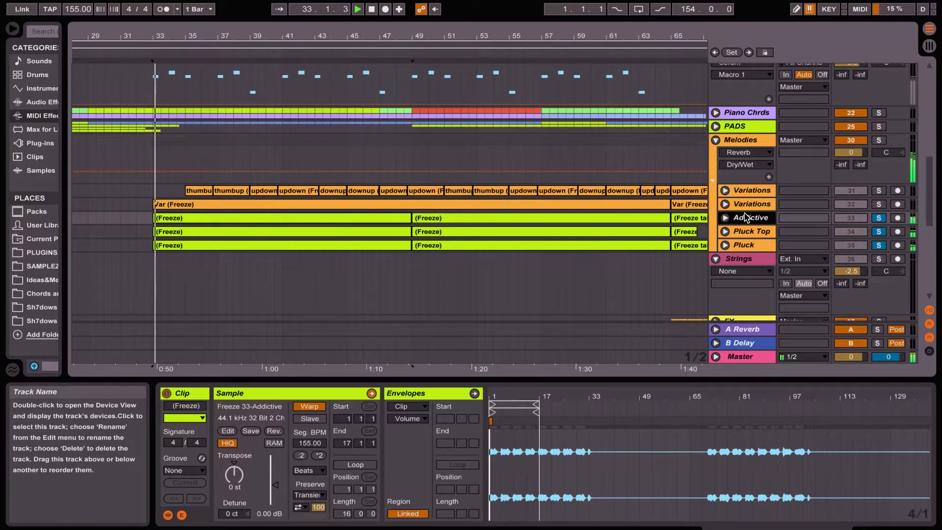
{"action": "left_click", "coordinate": [747, 228]}
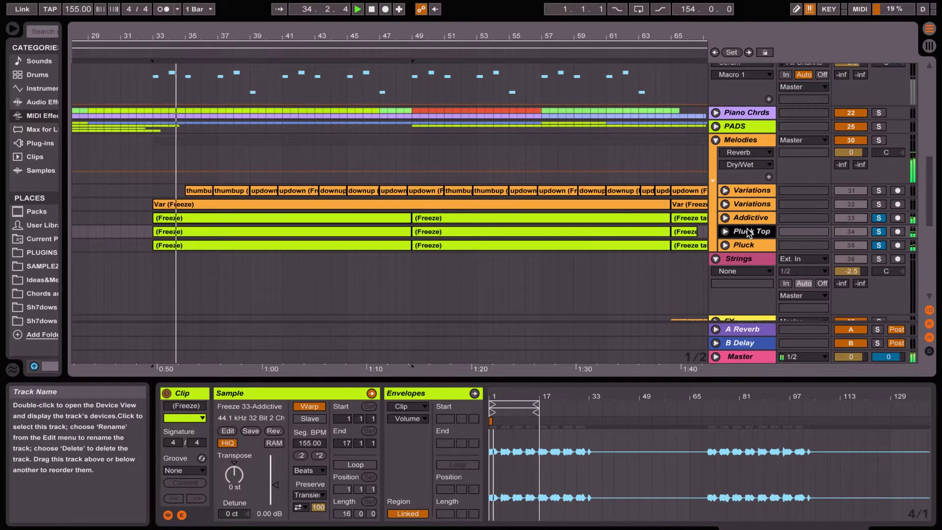
{"action": "left_click", "coordinate": [748, 220]}
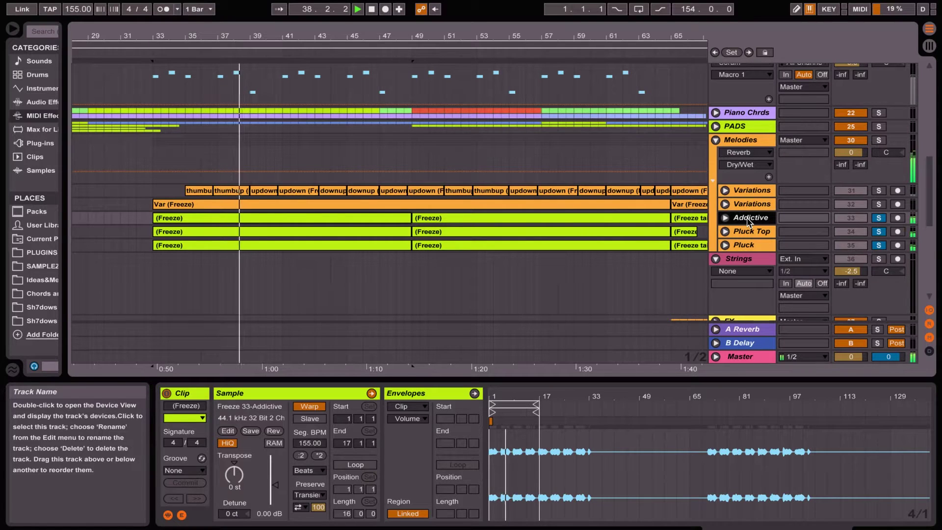
{"action": "left_click", "coordinate": [752, 231]}
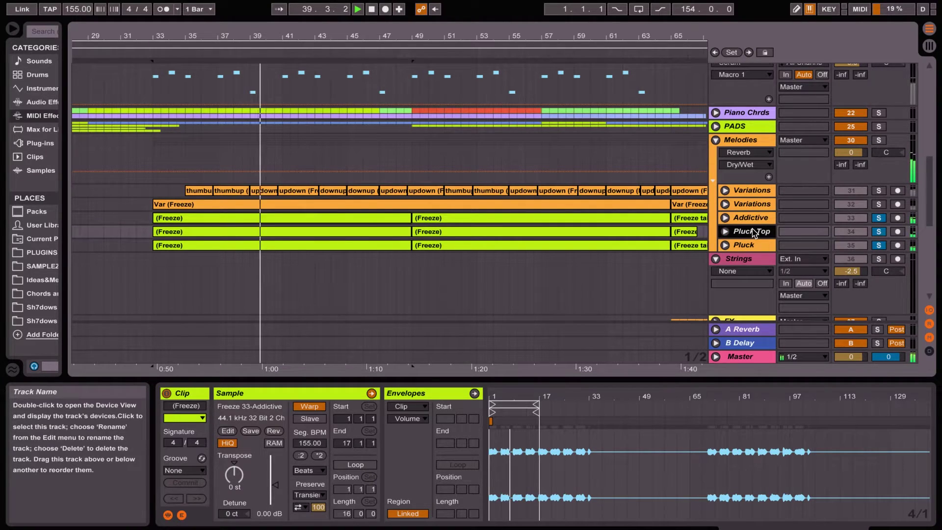
{"action": "left_click", "coordinate": [752, 222]}
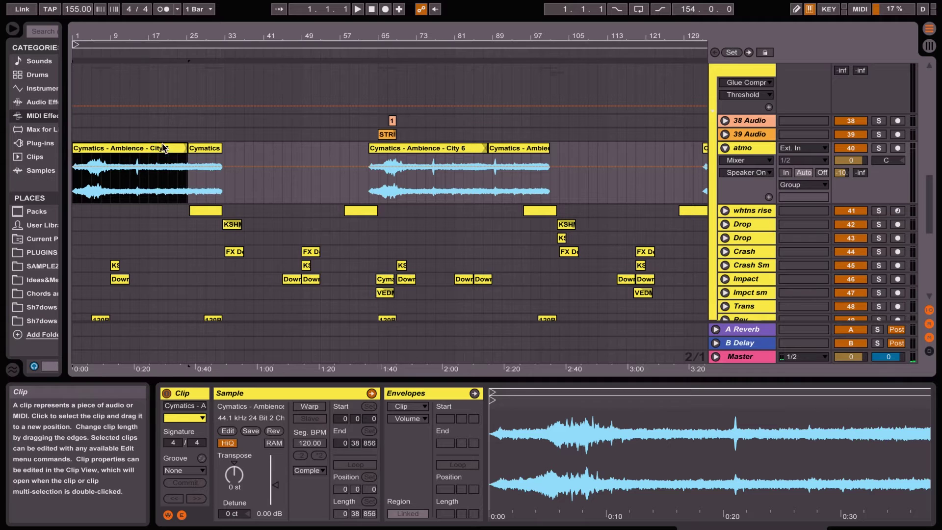
Reactivate the atmo track and set the playback start at the second Cymatics clip.
{"action": "left_click", "coordinate": [752, 149]}
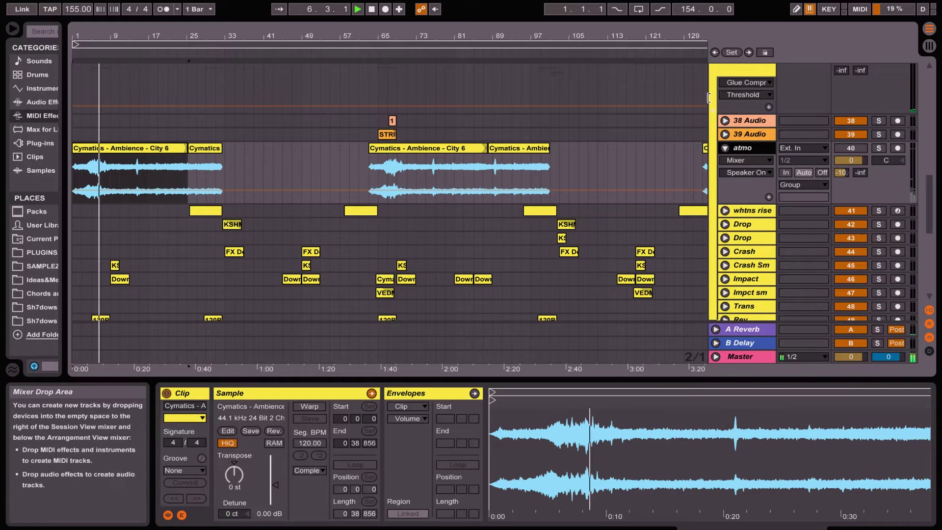
{"action": "left_click", "coordinate": [851, 148]}
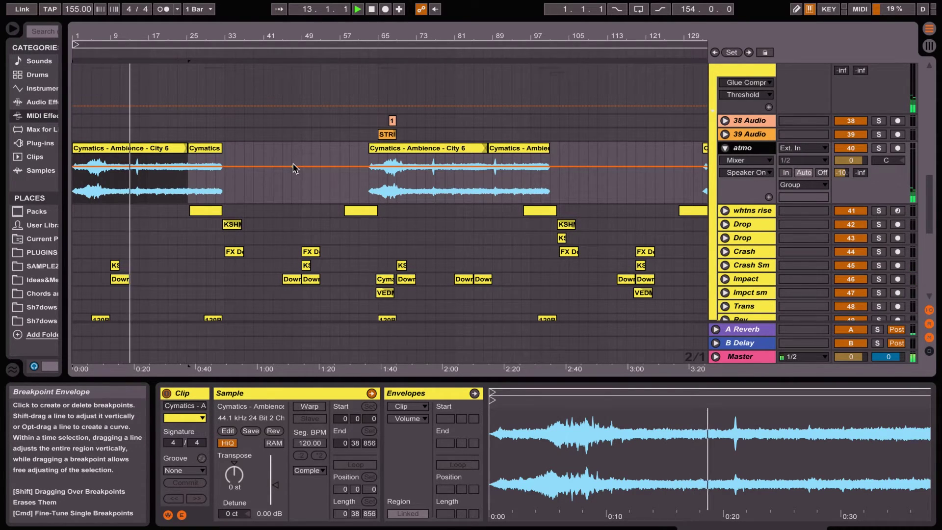
{"action": "left_click", "coordinate": [131, 183]}
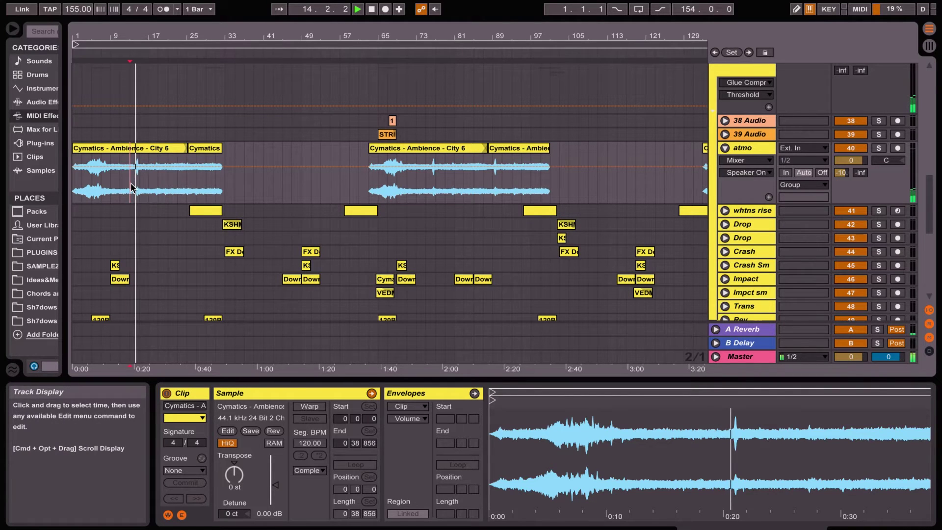
{"action": "left_click", "coordinate": [369, 186]}
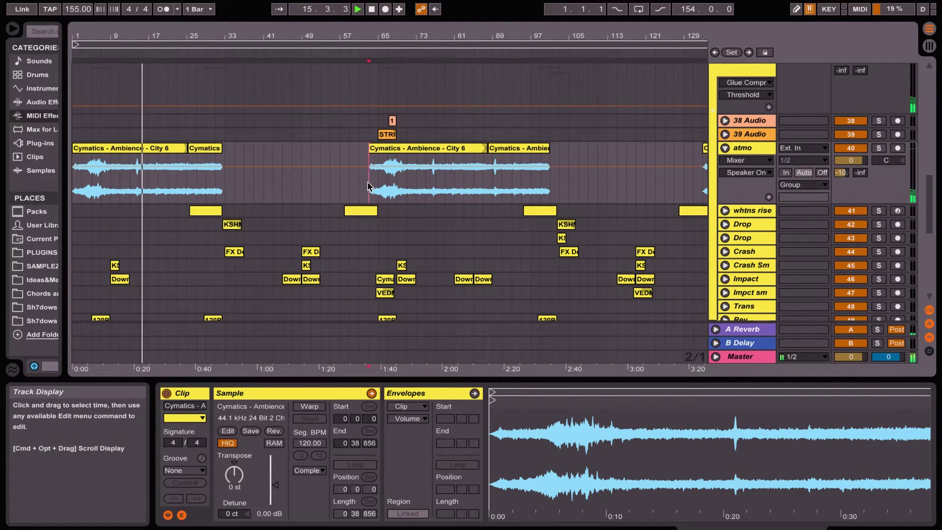